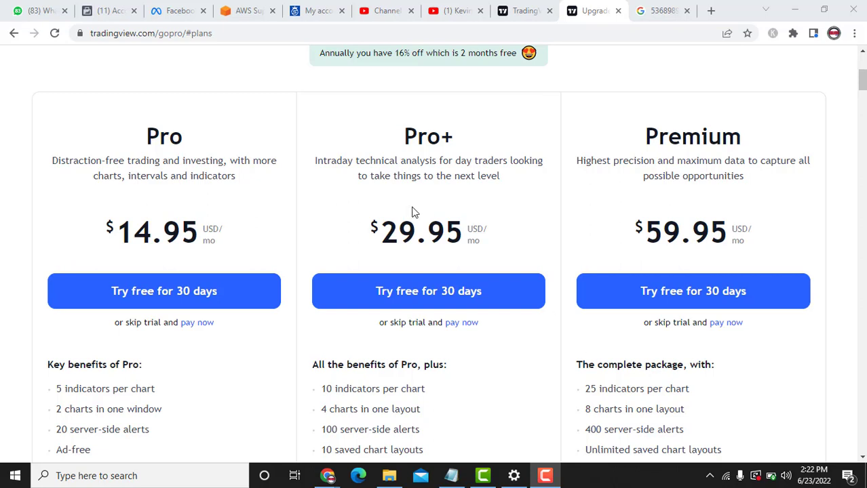
- Bring the browser forward and highlight the Pro plan's $14.95 monthly price
{"action": "left_click", "coordinate": [237, 243]}
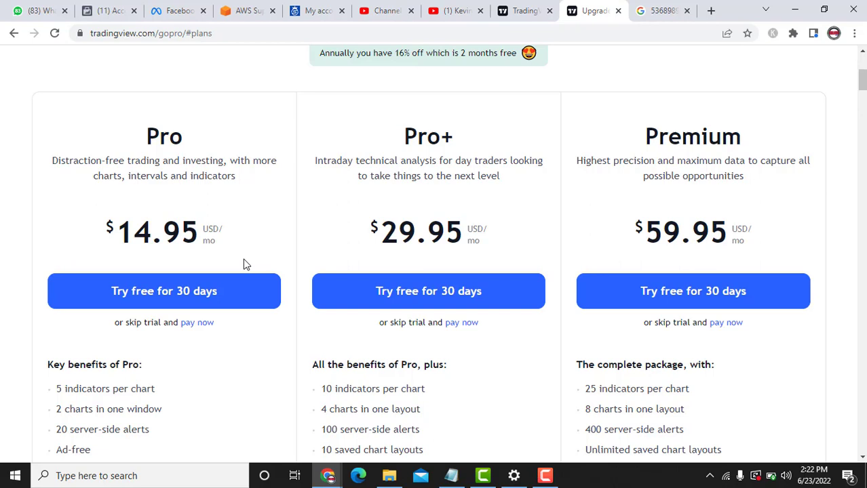
{"action": "left_click_drag", "start_coordinate": [229, 248], "coordinate": [88, 241]}
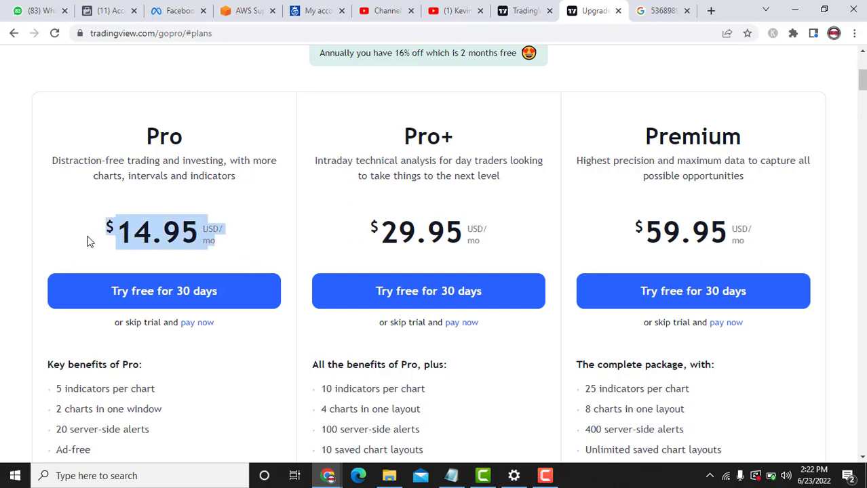
{"action": "left_click", "coordinate": [253, 249]}
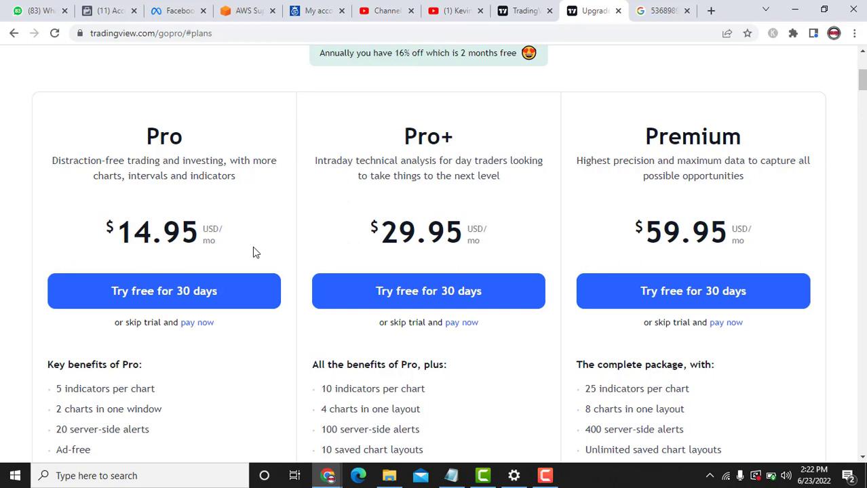
- Return to the TradingView homepage and choose Sign in from the account menu
{"action": "left_click", "coordinate": [527, 10]}
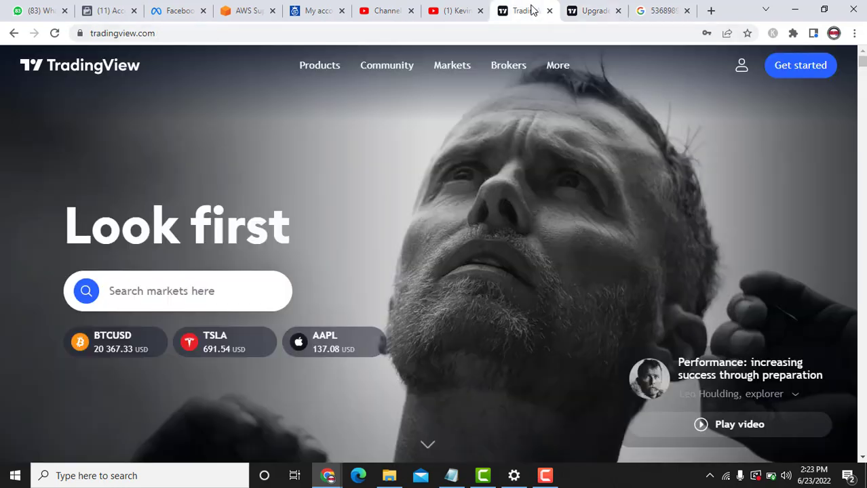
{"action": "left_click", "coordinate": [173, 33]}
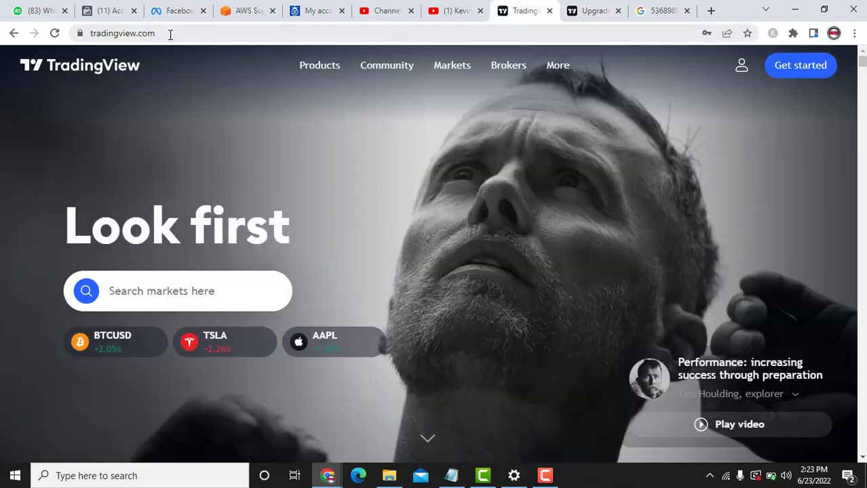
{"action": "left_click", "coordinate": [108, 103]}
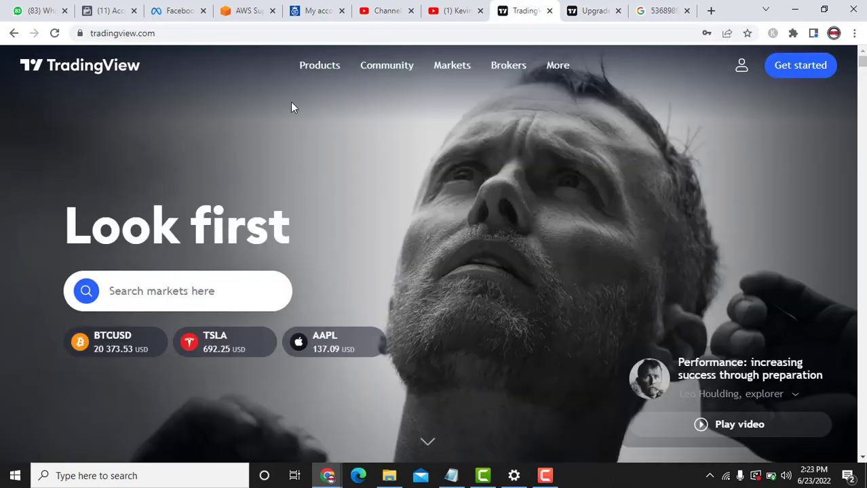
{"action": "left_click", "coordinate": [741, 75]}
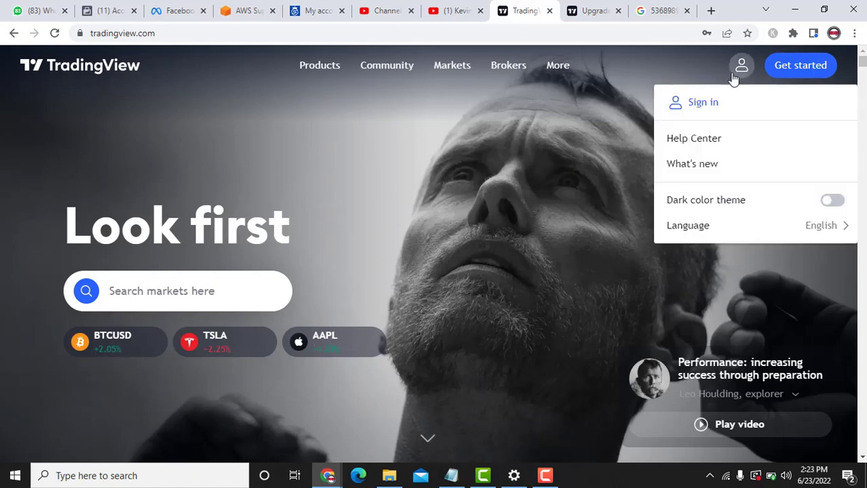
{"action": "left_click", "coordinate": [702, 103]}
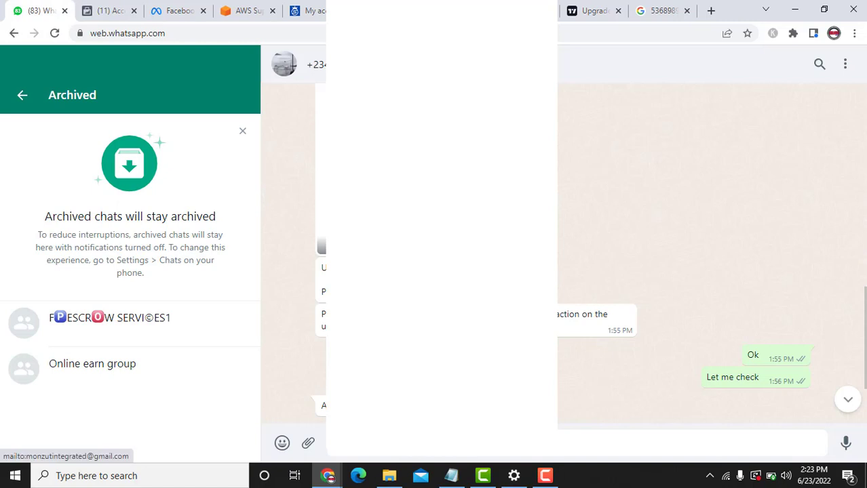
- Right-click in the WhatsApp chat, then dismiss the pop-up menu
{"action": "right_click", "coordinate": [435, 275]}
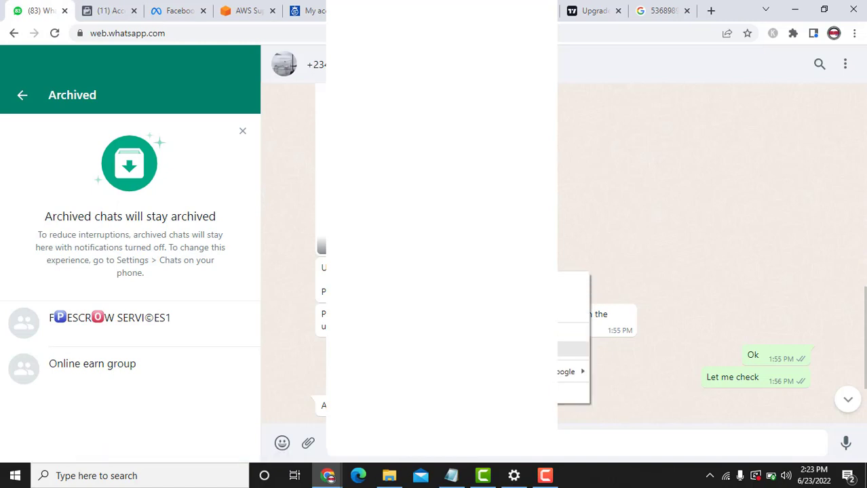
{"action": "left_click", "coordinate": [727, 354]}
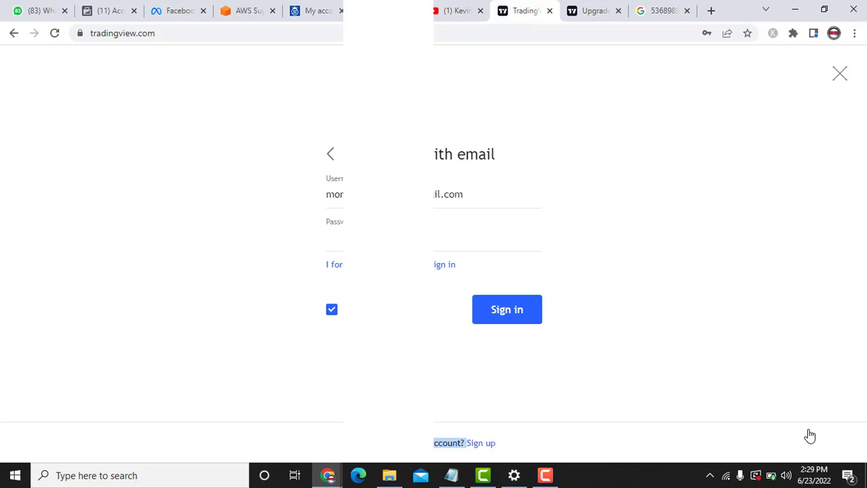
- Begin entering the account email in the TradingView sign-in form
{"action": "left_click", "coordinate": [465, 196]}
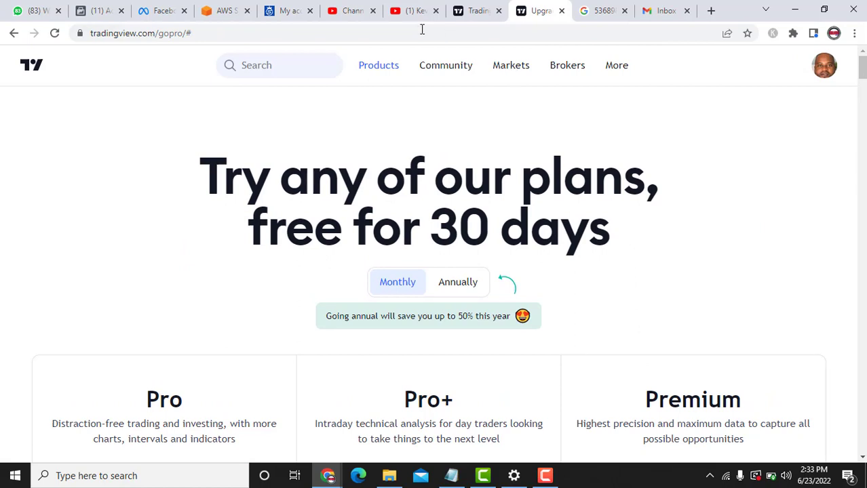
- Open and close the profile menu, then scroll down the plans page
{"action": "left_click", "coordinate": [823, 64]}
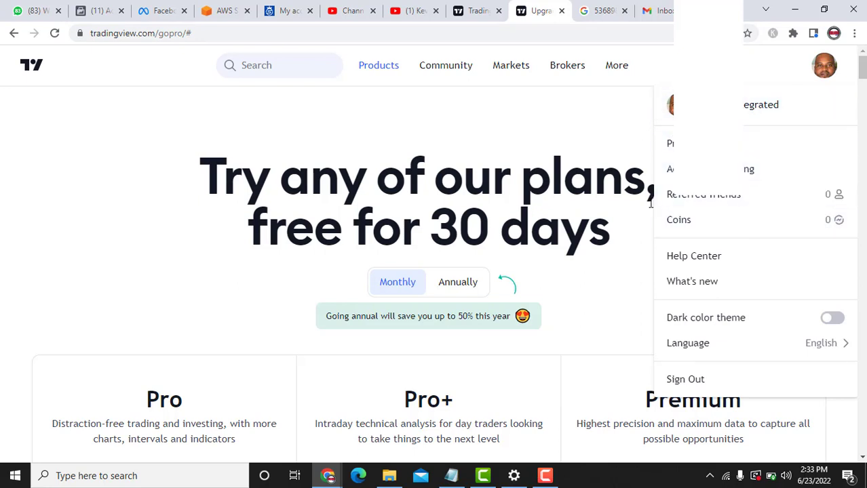
{"action": "left_click", "coordinate": [625, 286]}
{"action": "scroll", "coordinate": [626, 286], "scroll_direction": "down", "scroll_amount": 1}
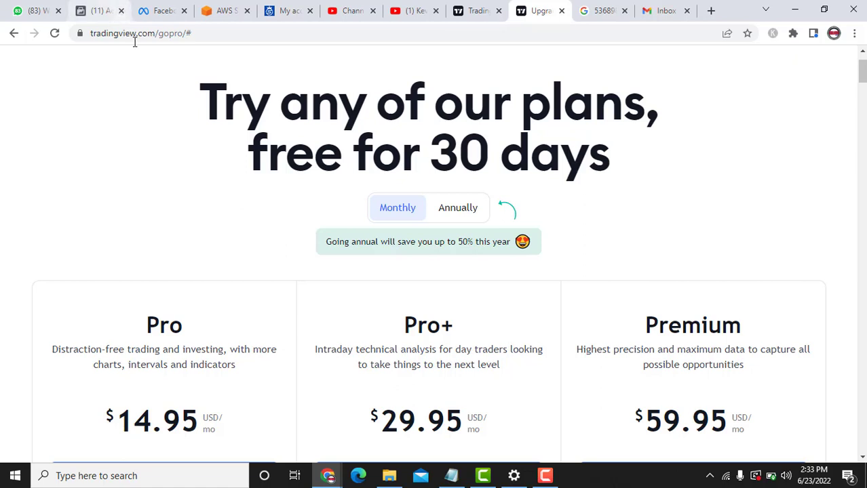
- Highlight the 'Try any of our plans' heading and scroll to each tier's benefits
{"action": "left_click_drag", "start_coordinate": [194, 95], "coordinate": [549, 102]}
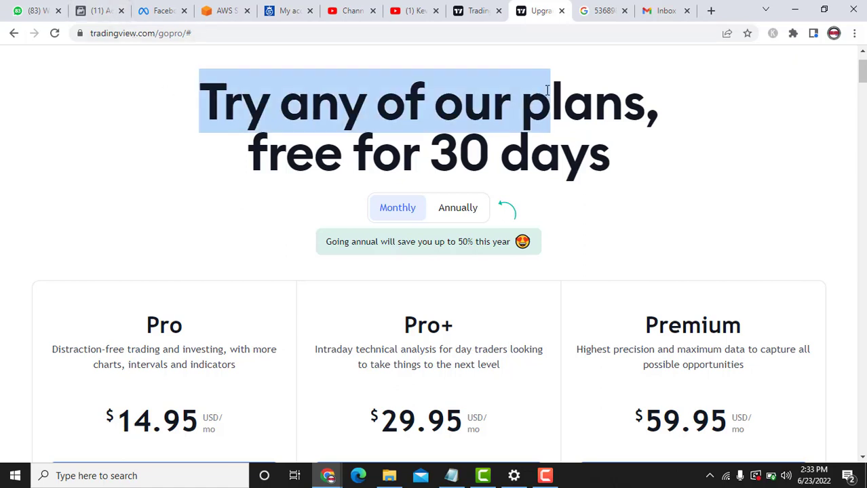
{"action": "left_click", "coordinate": [653, 156]}
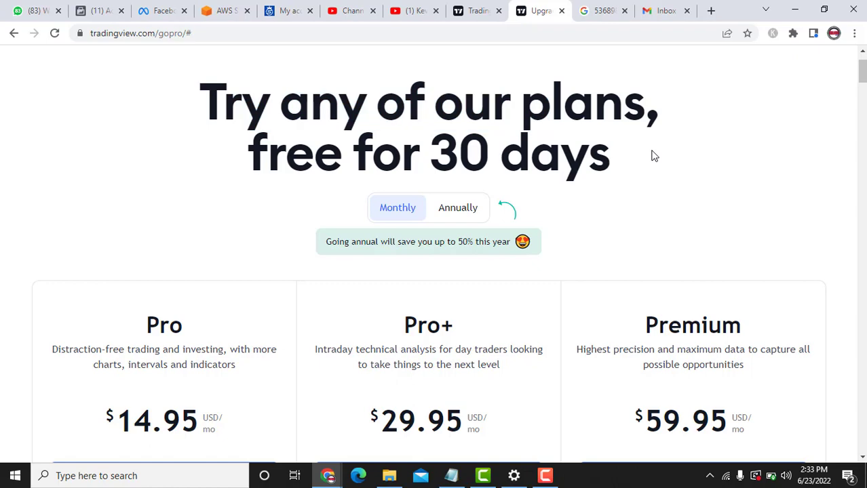
{"action": "left_click_drag", "start_coordinate": [653, 156], "coordinate": [167, 109]}
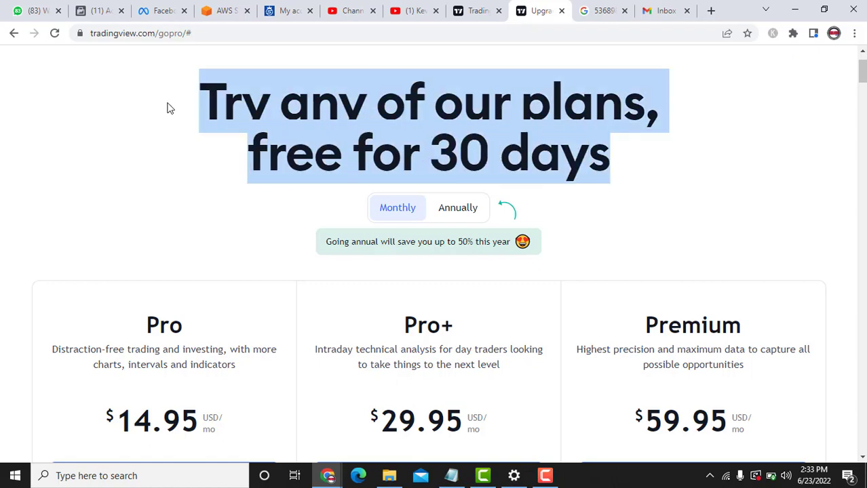
{"action": "left_click", "coordinate": [169, 109]}
{"action": "scroll", "coordinate": [220, 224], "scroll_direction": "down", "scroll_amount": 2}
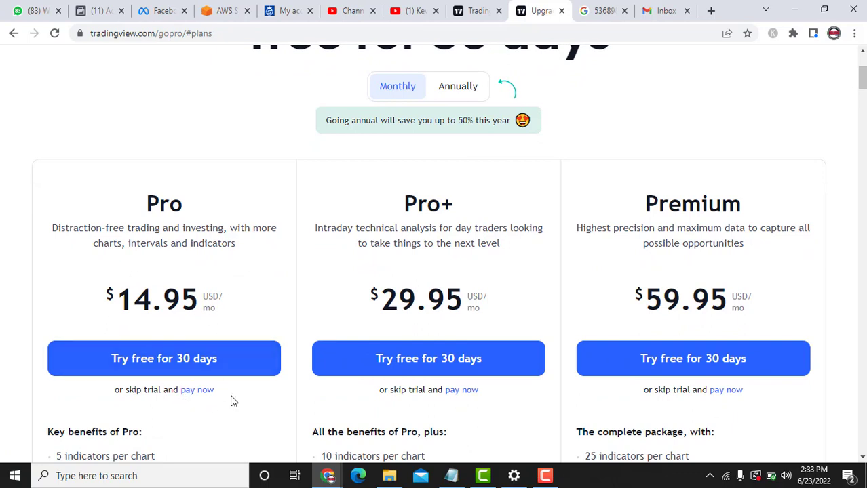
{"action": "scroll", "coordinate": [237, 417], "scroll_direction": "down", "scroll_amount": 1}
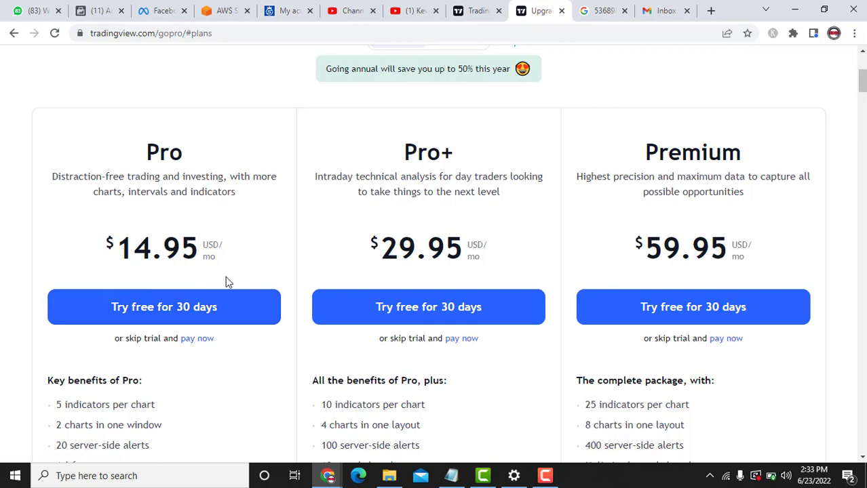
- Pay now for Pro and confirm the Monthly option's $14.95 USD total
{"action": "left_click", "coordinate": [197, 346]}
{"action": "left_click_drag", "start_coordinate": [198, 161], "coordinate": [77, 159]}
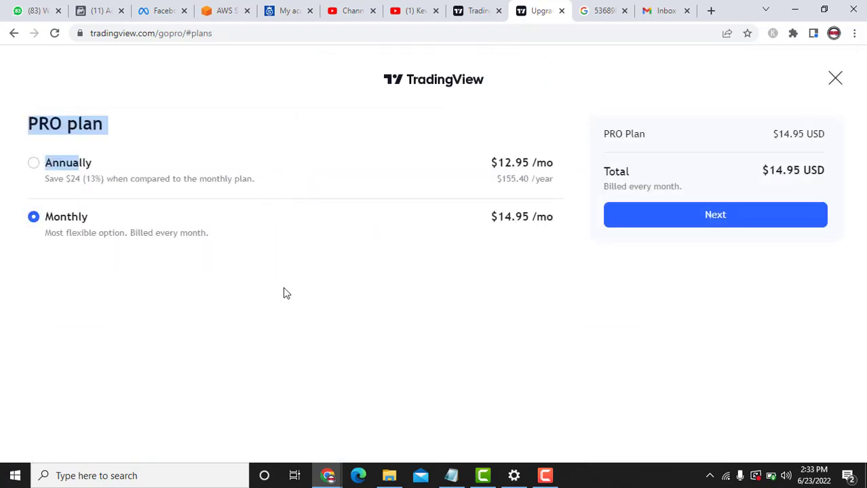
{"action": "left_click", "coordinate": [285, 292]}
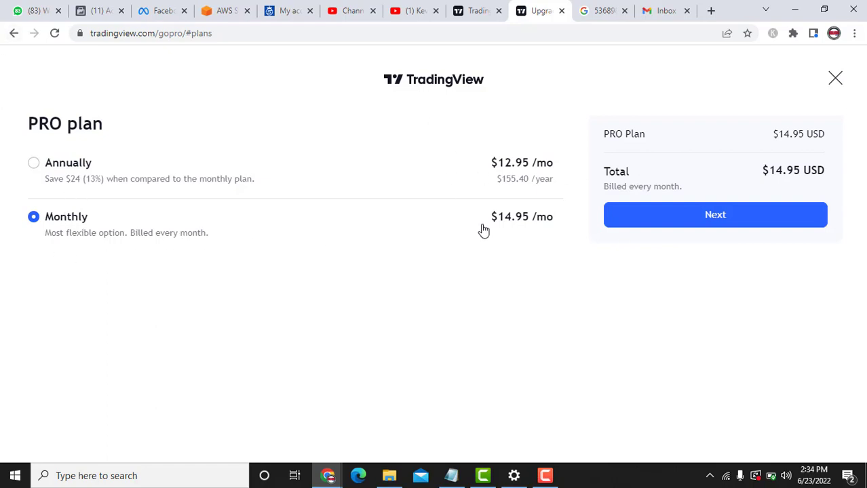
{"action": "left_click_drag", "start_coordinate": [483, 231], "coordinate": [566, 218]}
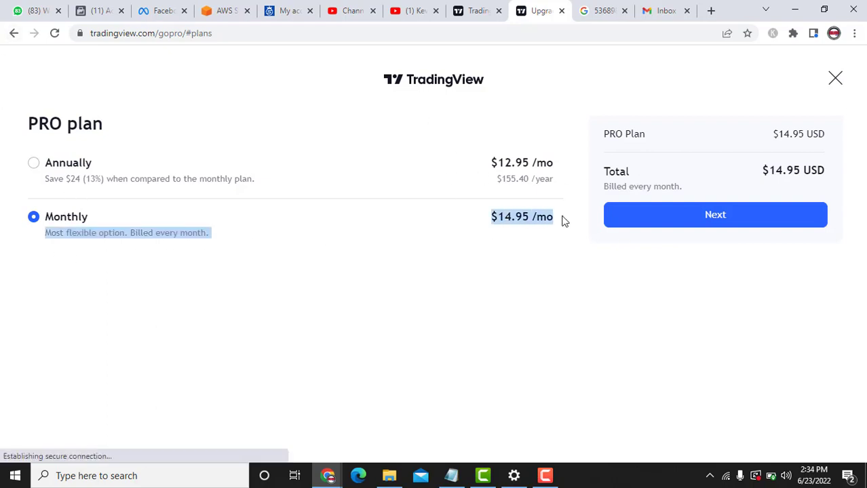
{"action": "left_click", "coordinate": [568, 262]}
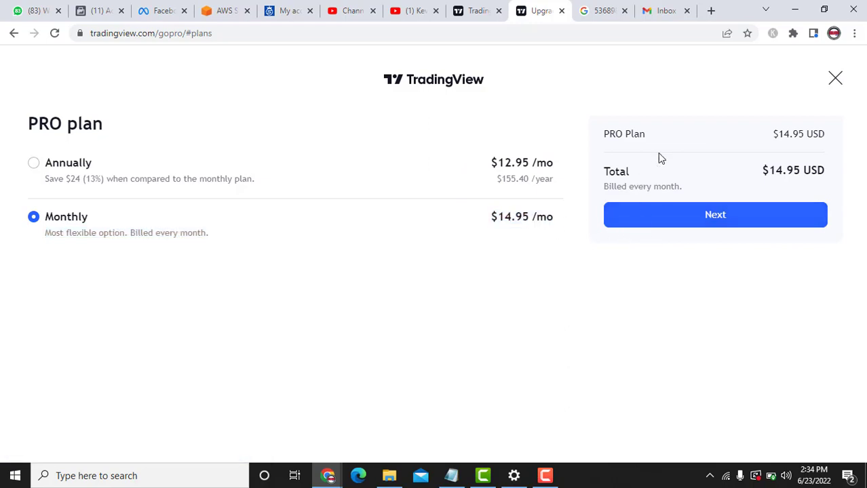
{"action": "triple_click", "coordinate": [793, 167]}
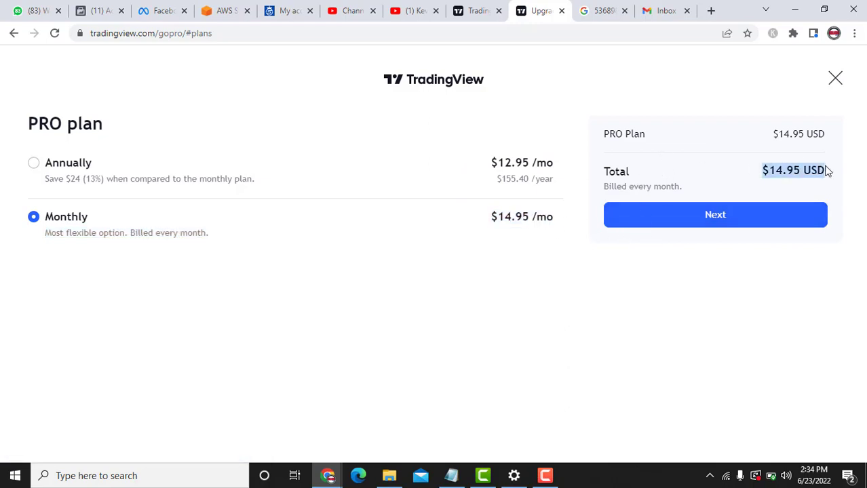
{"action": "left_click", "coordinate": [796, 194]}
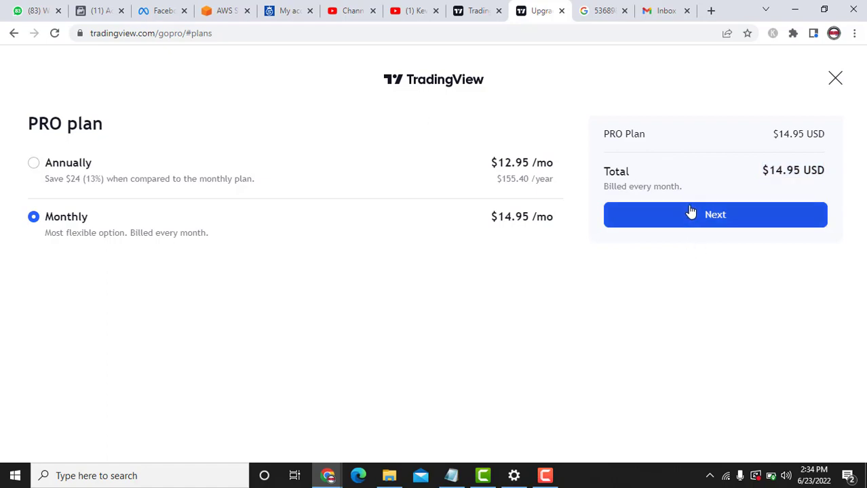
- Continue past the plan, choose 'I'm good without it' for market data, and proceed
{"action": "left_click", "coordinate": [651, 215]}
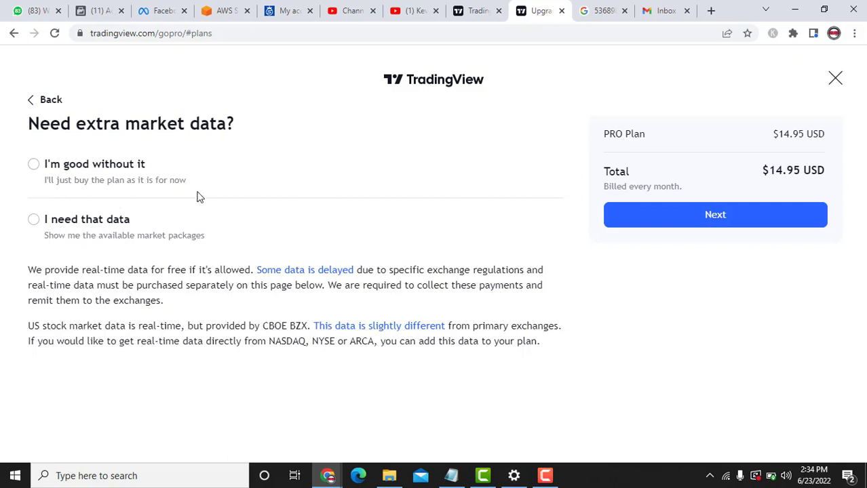
{"action": "left_click_drag", "start_coordinate": [203, 182], "coordinate": [20, 174]}
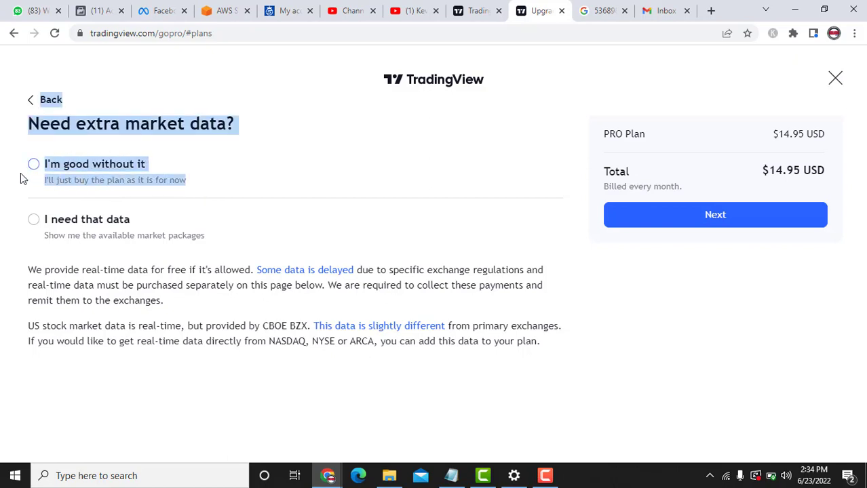
{"action": "left_click", "coordinate": [33, 164]}
{"action": "left_click", "coordinate": [480, 188]}
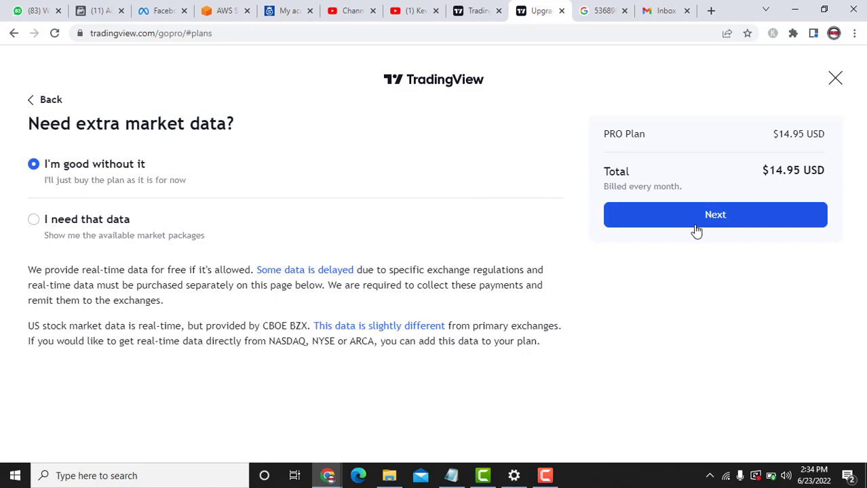
{"action": "left_click", "coordinate": [714, 215]}
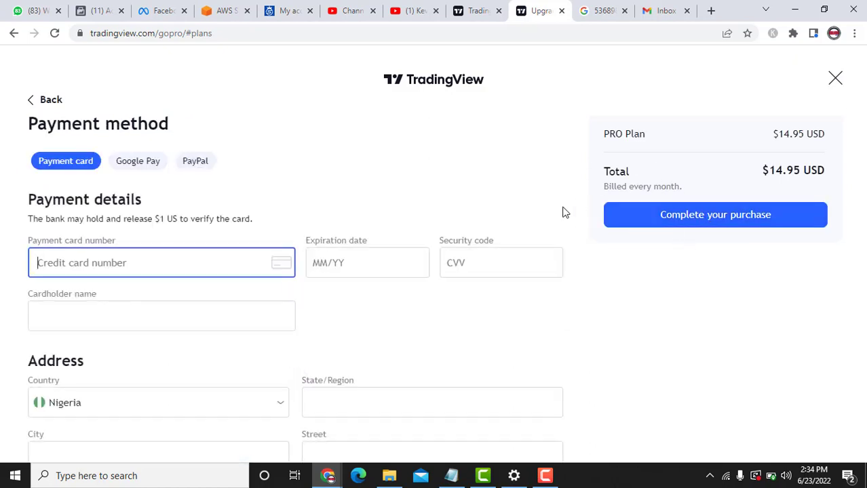
- Enter the card details and San Francisco, California, USA billing address, then highlight the $14.95 total
{"action": "left_click", "coordinate": [149, 256]}
{"action": "scroll", "coordinate": [181, 307], "scroll_direction": "down", "scroll_amount": 1}
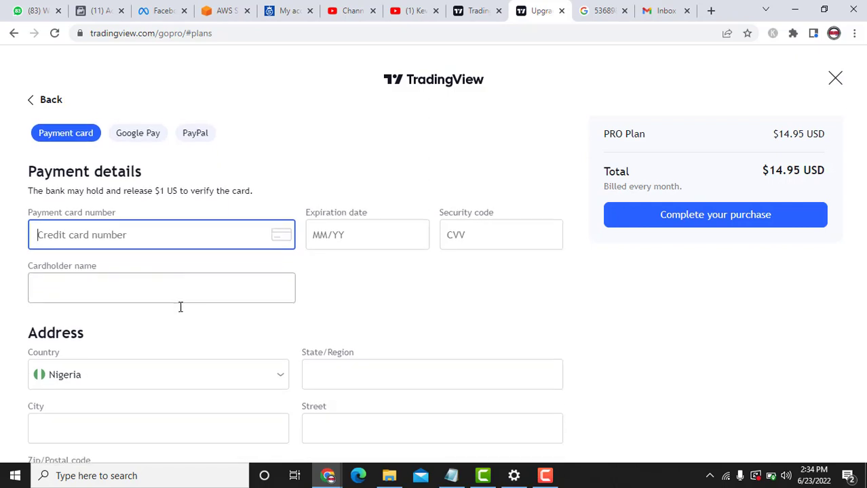
{"action": "scroll", "coordinate": [180, 311], "scroll_direction": "up", "scroll_amount": 1}
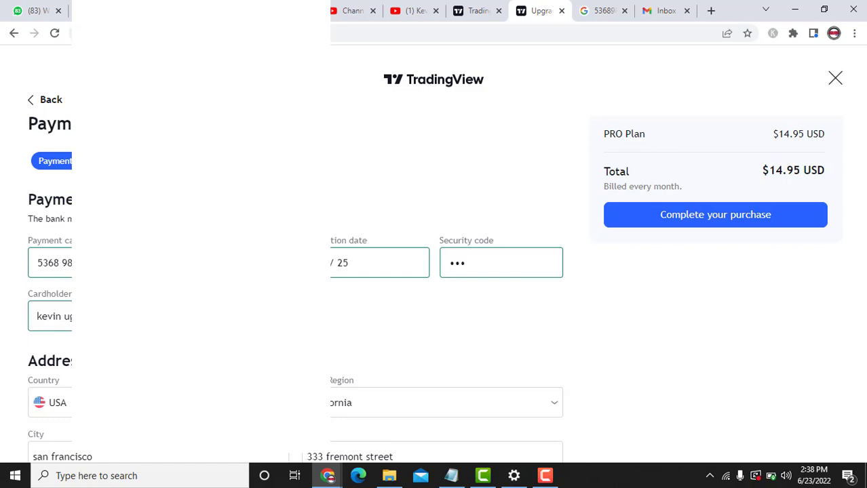
{"action": "left_click_drag", "start_coordinate": [735, 170], "coordinate": [850, 178]}
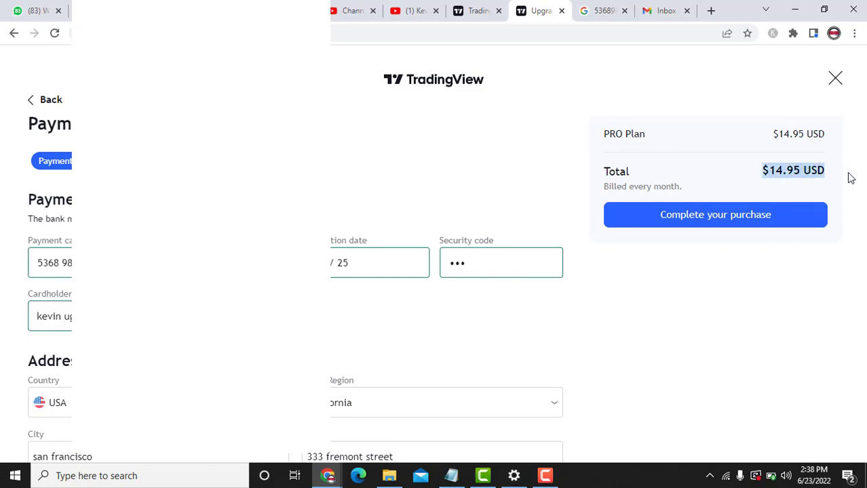
- Tick the recurring billing authorization checkbox and recheck the $14.95 USD total
{"action": "left_click", "coordinate": [762, 331]}
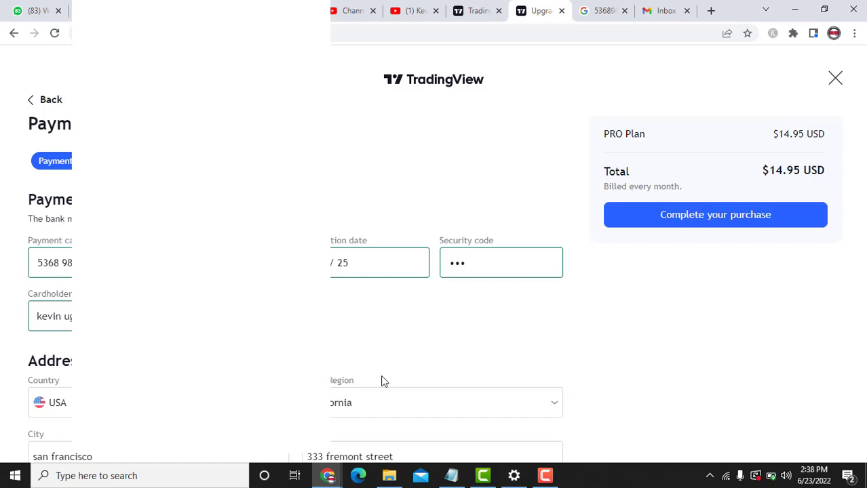
{"action": "scroll", "coordinate": [382, 382], "scroll_direction": "down", "scroll_amount": 2}
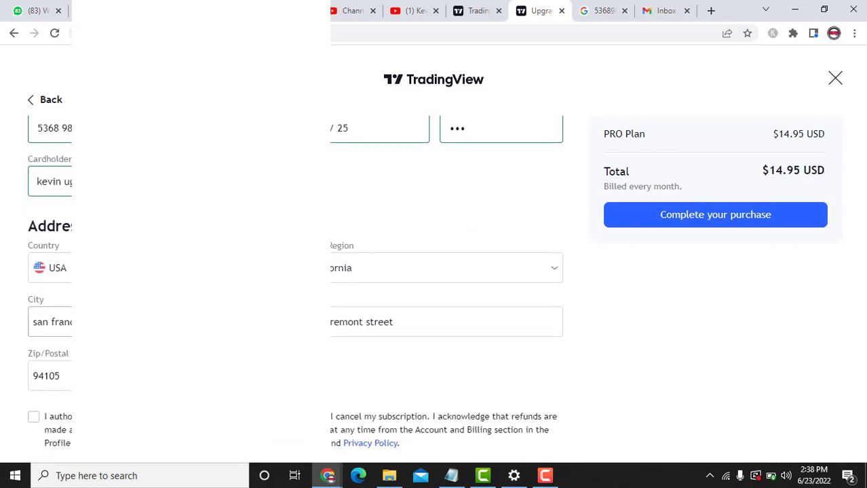
{"action": "left_click", "coordinate": [34, 419]}
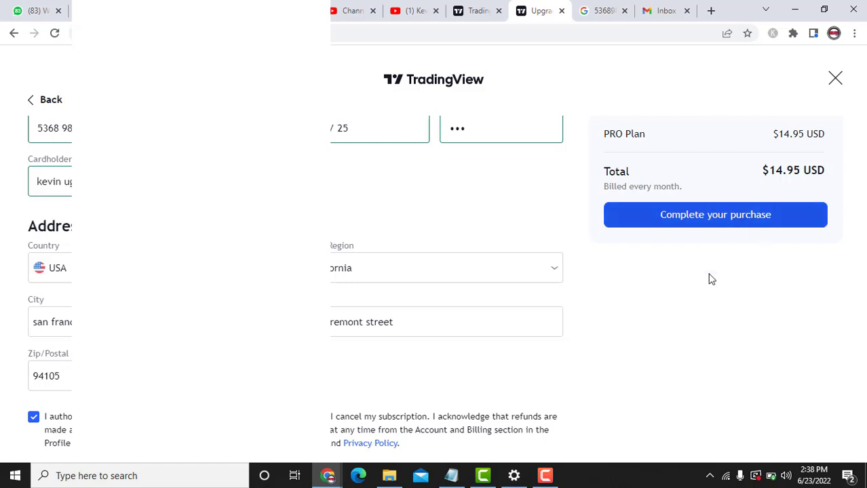
{"action": "scroll", "coordinate": [695, 306], "scroll_direction": "up", "scroll_amount": 2}
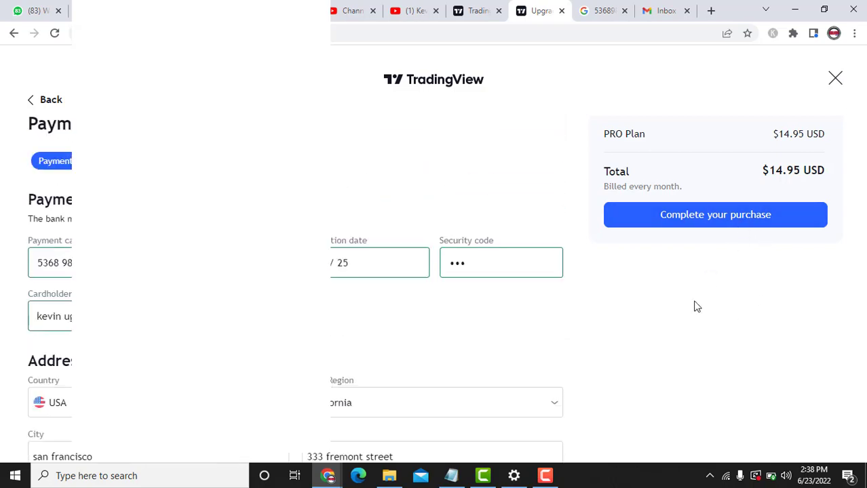
{"action": "scroll", "coordinate": [695, 305], "scroll_direction": "down", "scroll_amount": 2}
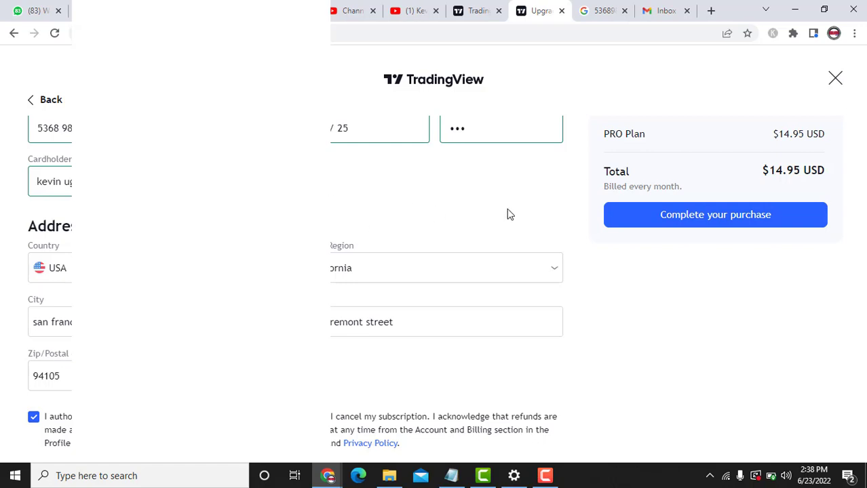
{"action": "left_click_drag", "start_coordinate": [742, 177], "coordinate": [826, 174]}
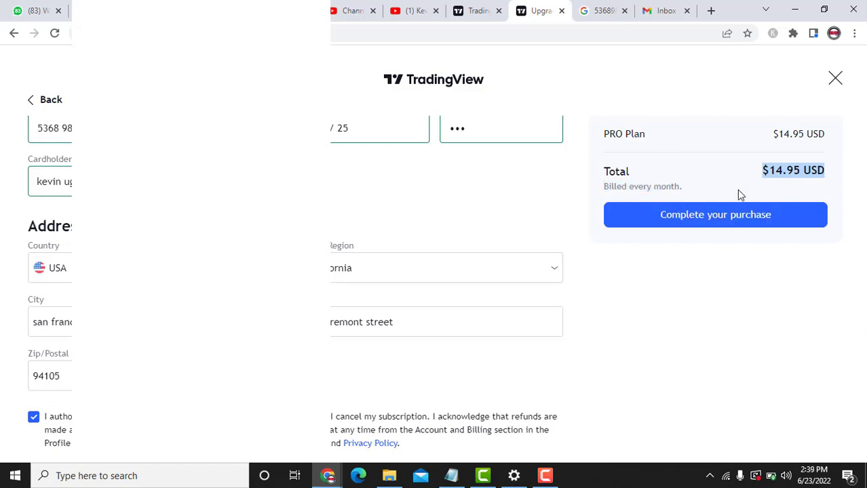
{"action": "left_click", "coordinate": [736, 253]}
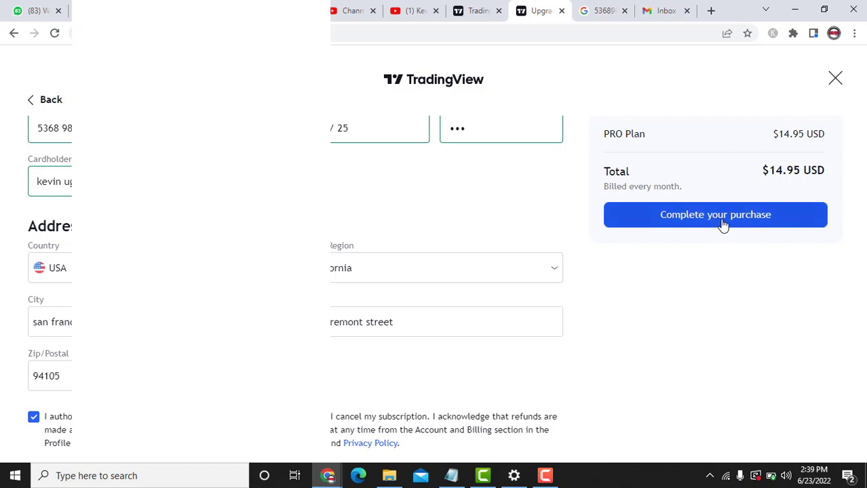
- Complete the Pro purchase and review the thank-you message, payment number and date
{"action": "left_click", "coordinate": [724, 224]}
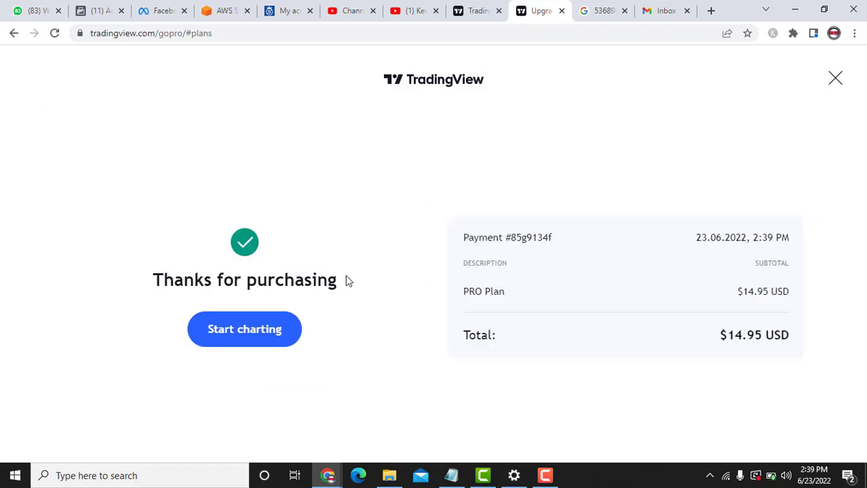
{"action": "left_click_drag", "start_coordinate": [355, 291], "coordinate": [129, 299]}
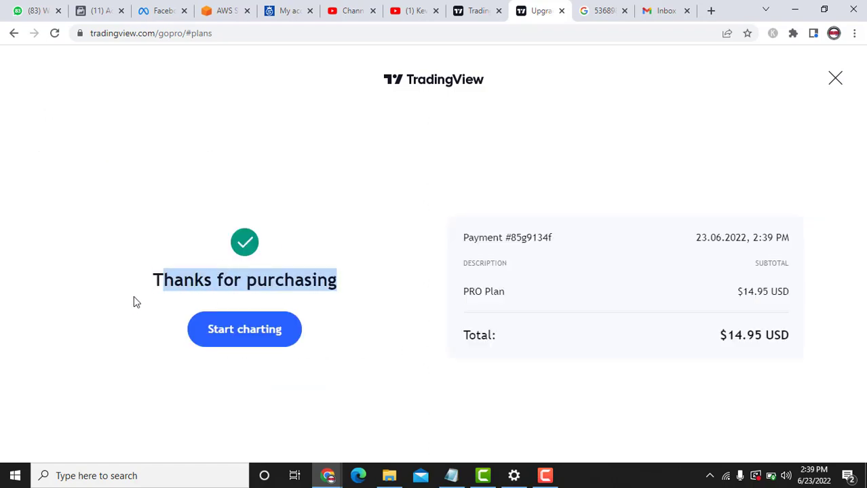
{"action": "left_click", "coordinate": [387, 342]}
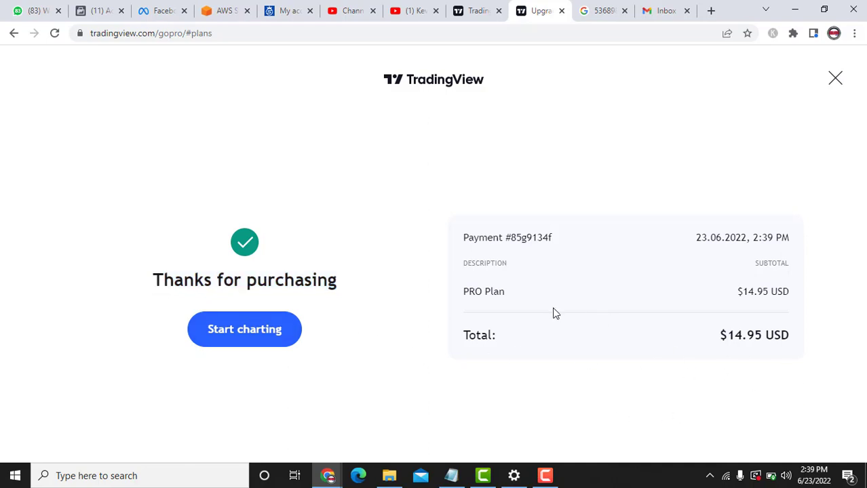
{"action": "left_click_drag", "start_coordinate": [456, 246], "coordinate": [789, 224]}
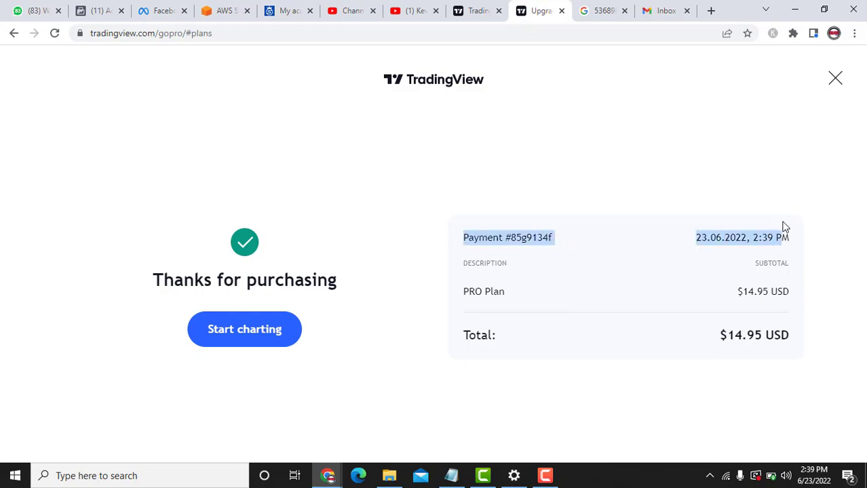
{"action": "left_click", "coordinate": [695, 254]}
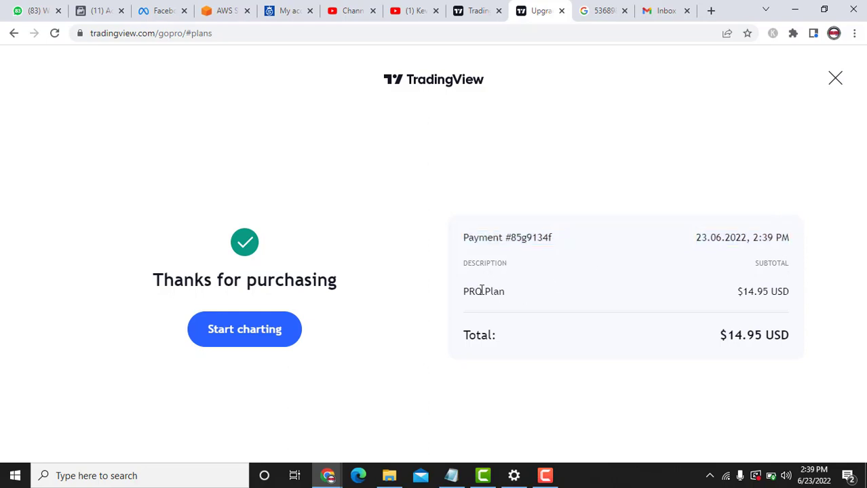
- Check the receipt's PRO Plan line, $14.95 USD amount and $14.95 USD total
{"action": "left_click_drag", "start_coordinate": [464, 296], "coordinate": [510, 299]}
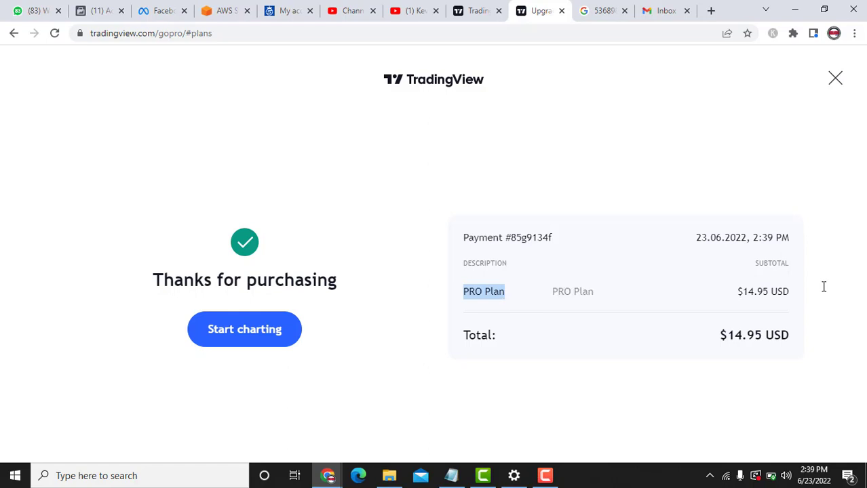
{"action": "mouse_move", "coordinate": [803, 294]}
{"action": "left_mouse_down"}
{"action": "mouse_move", "coordinate": [754, 292]}
{"action": "mouse_move", "coordinate": [736, 303]}
{"action": "left_mouse_up"}
{"action": "left_click", "coordinate": [638, 326]}
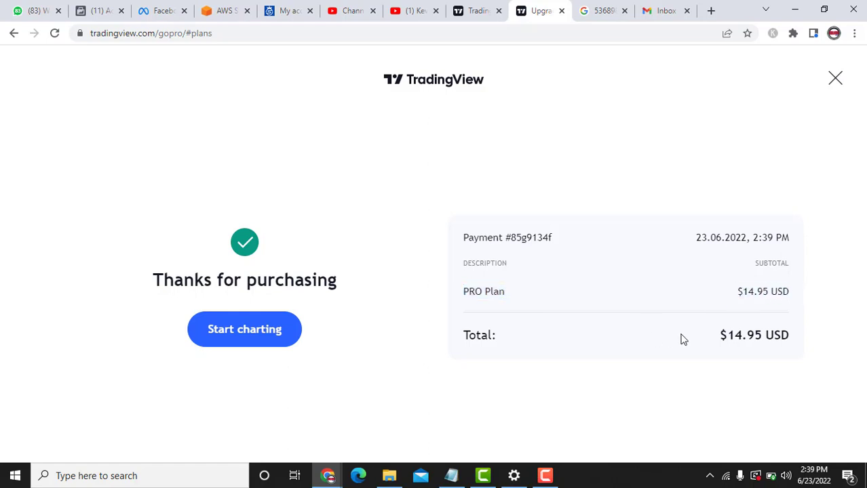
{"action": "left_click_drag", "start_coordinate": [684, 340], "coordinate": [797, 336]}
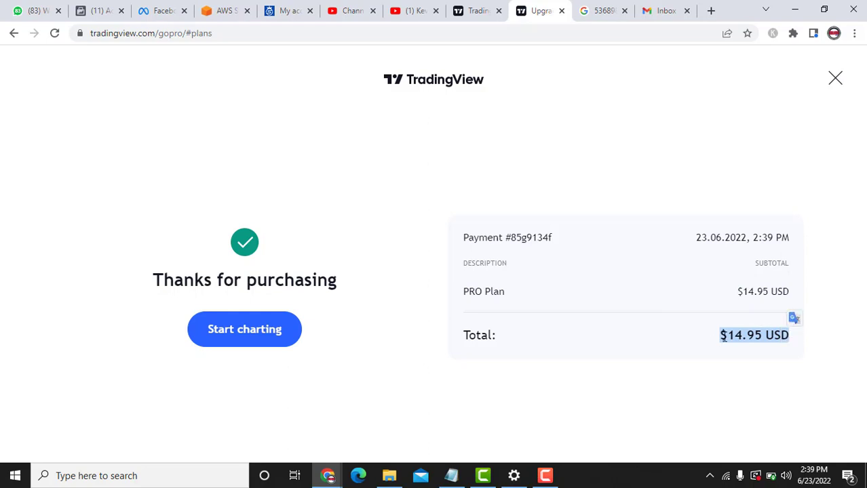
{"action": "left_click", "coordinate": [699, 339]}
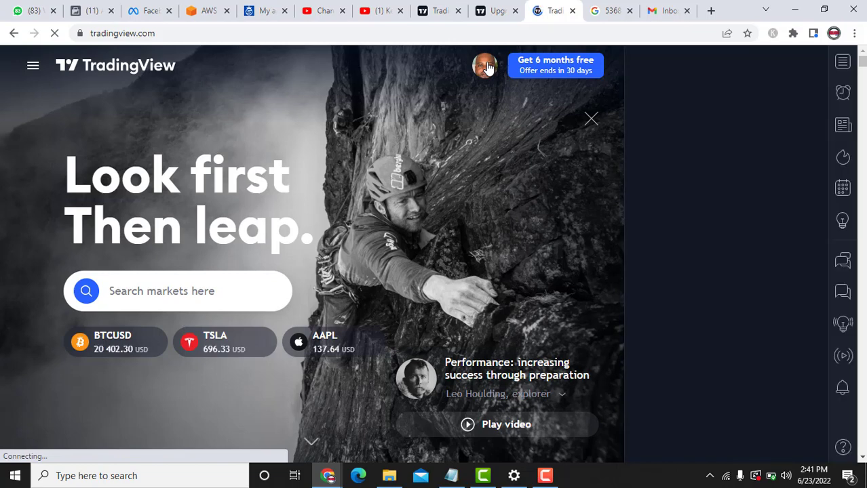
- Open the account details to confirm the PRO badge, then close them
{"action": "left_click", "coordinate": [486, 67]}
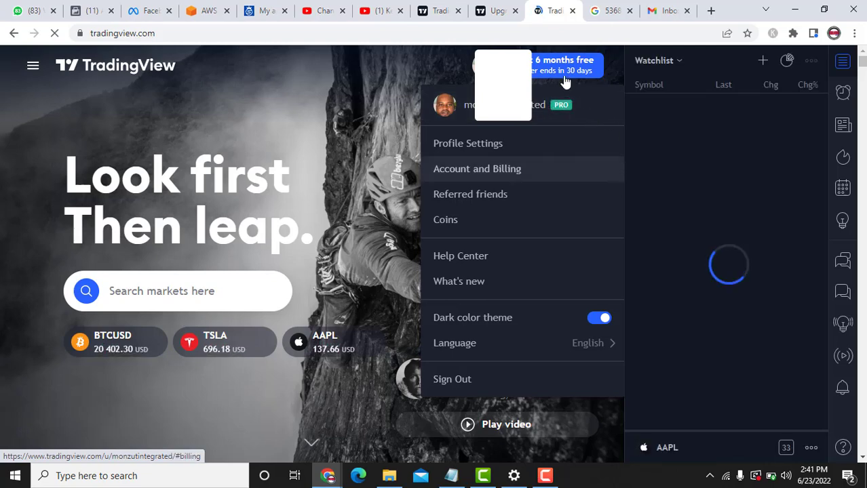
{"action": "left_click", "coordinate": [403, 79]}
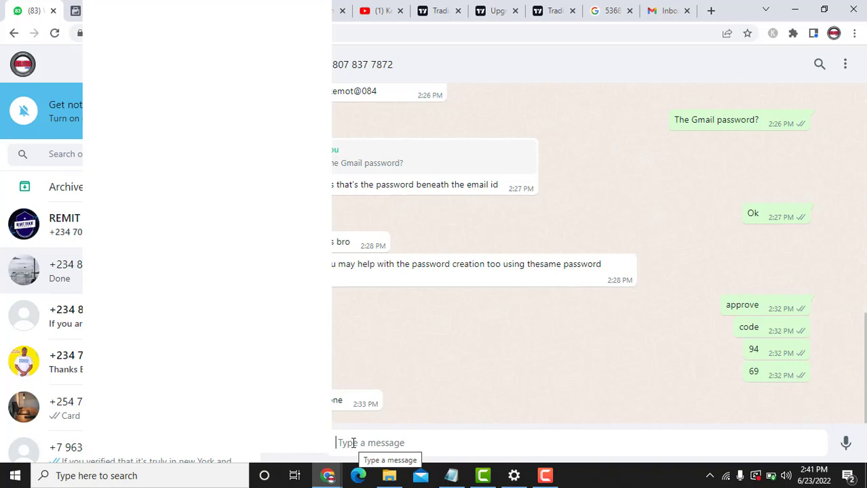
- Send the friend a WhatsApp message saying the upgrade to the pro plan has been successful
{"action": "type", "text": "the upgrade to pro p"}
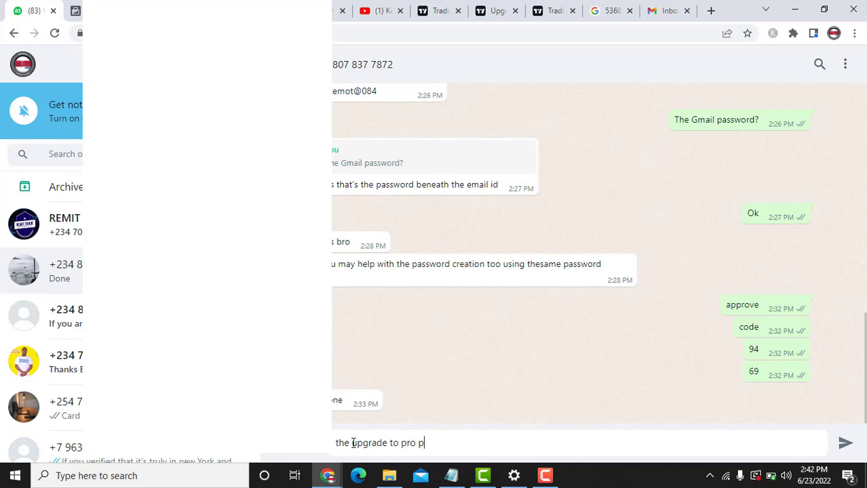
{"action": "type", "text": "lan ha"}
{"action": "type", "text": "s been successfull"}
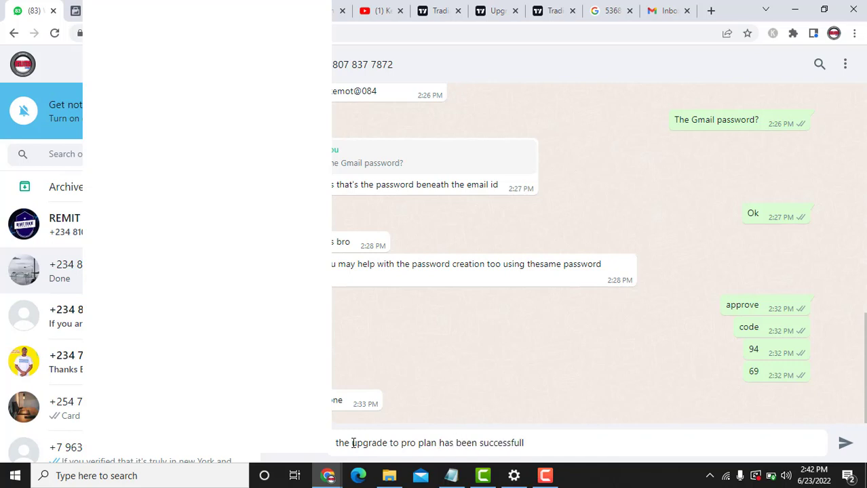
{"action": "key", "text": "Return"}
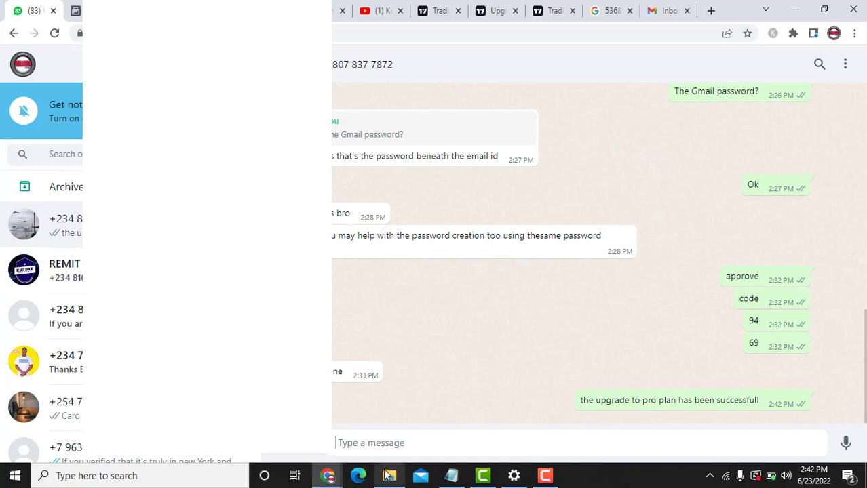
- Send the TradingView Pro receipt screenshot in the chat and check it full size
{"action": "left_click", "coordinate": [380, 414]}
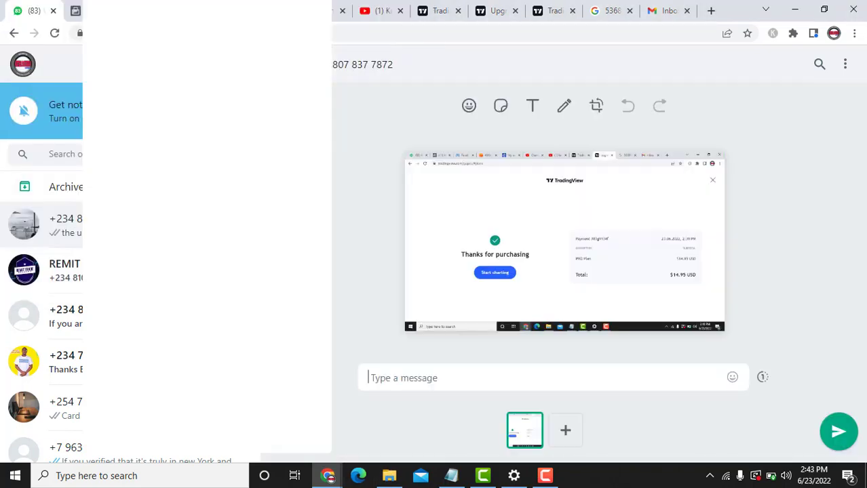
{"action": "left_click", "coordinate": [839, 433]}
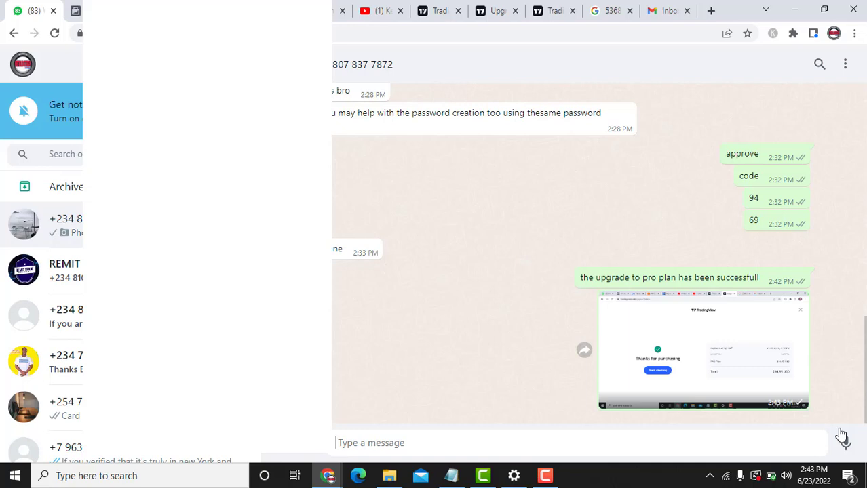
{"action": "left_click", "coordinate": [739, 361]}
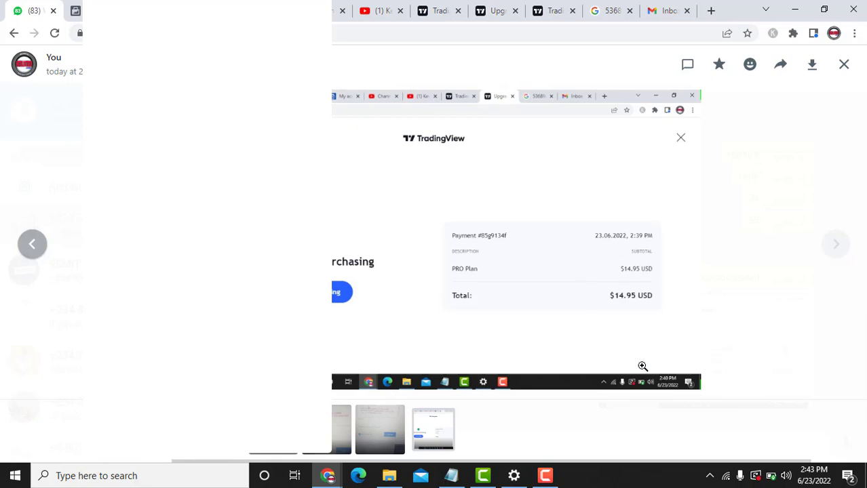
{"action": "left_click", "coordinate": [844, 65]}
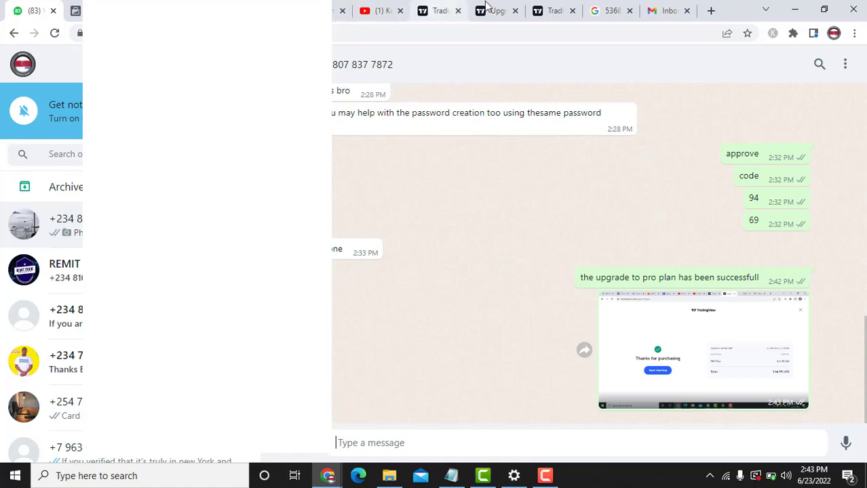
- Switch back to the TradingView homepage tab showing the indices watchlist
{"action": "left_click", "coordinate": [550, 12]}
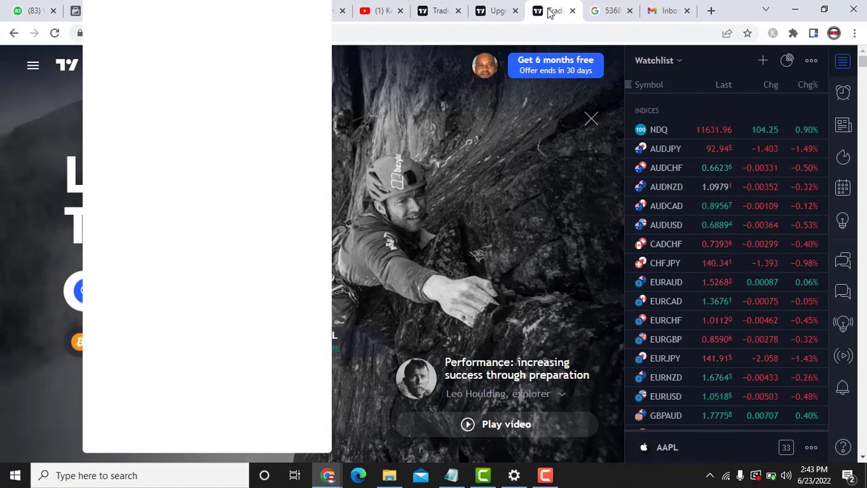